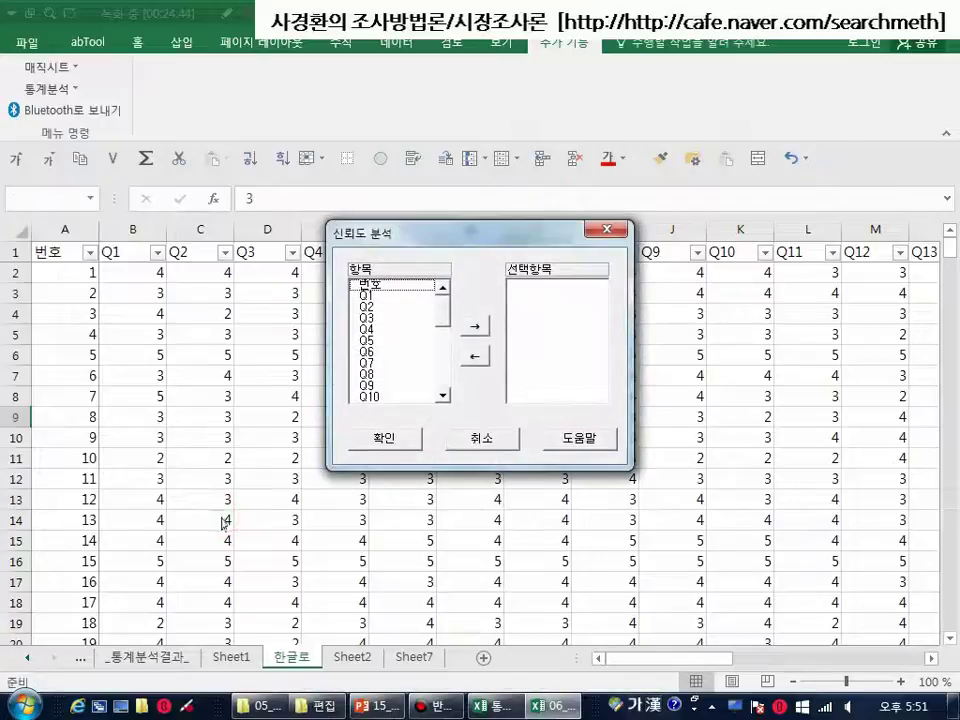
# Run the reliability analysis (신뢰도 분석) on items Q1 through Q10.
pyautogui.click(383, 297)
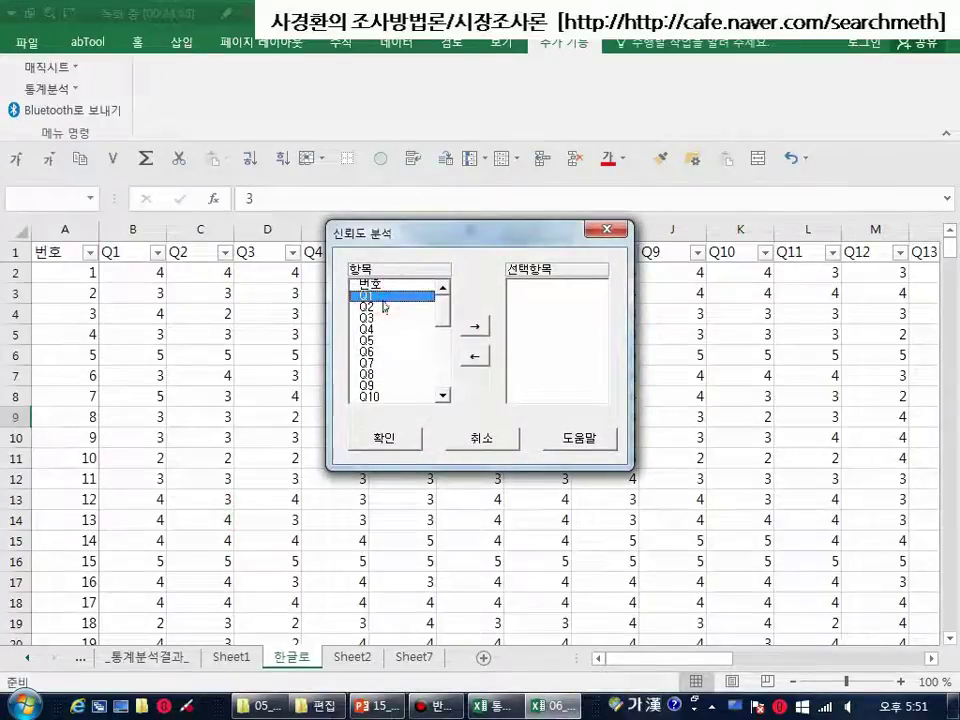
pyautogui.click(478, 326)
pyautogui.click(478, 326)
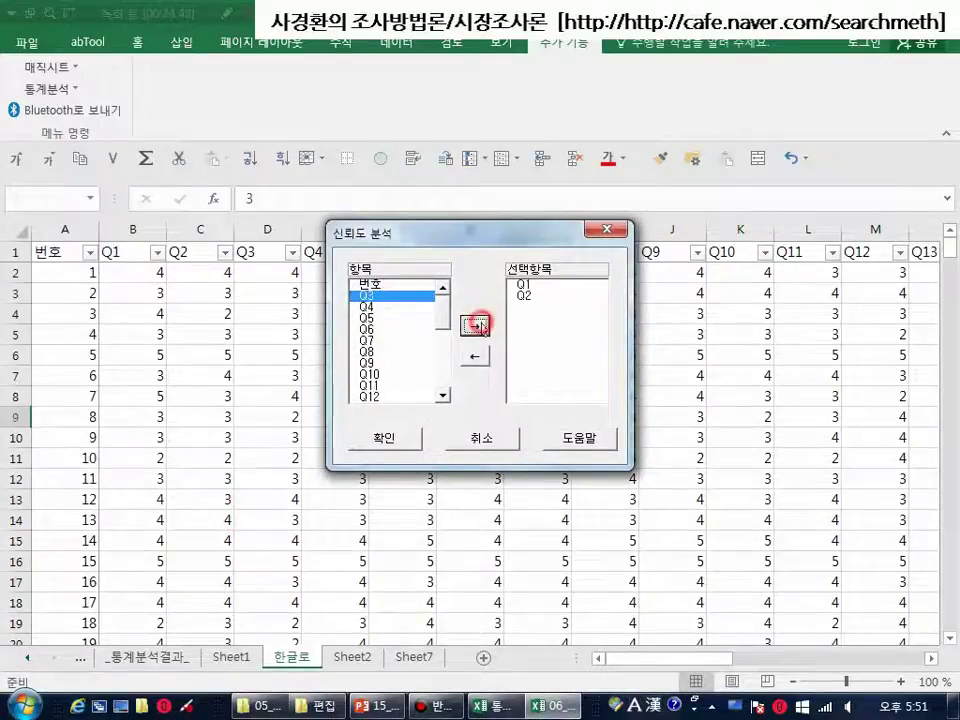
pyautogui.click(478, 326)
pyautogui.click(478, 326)
pyautogui.click(478, 326)
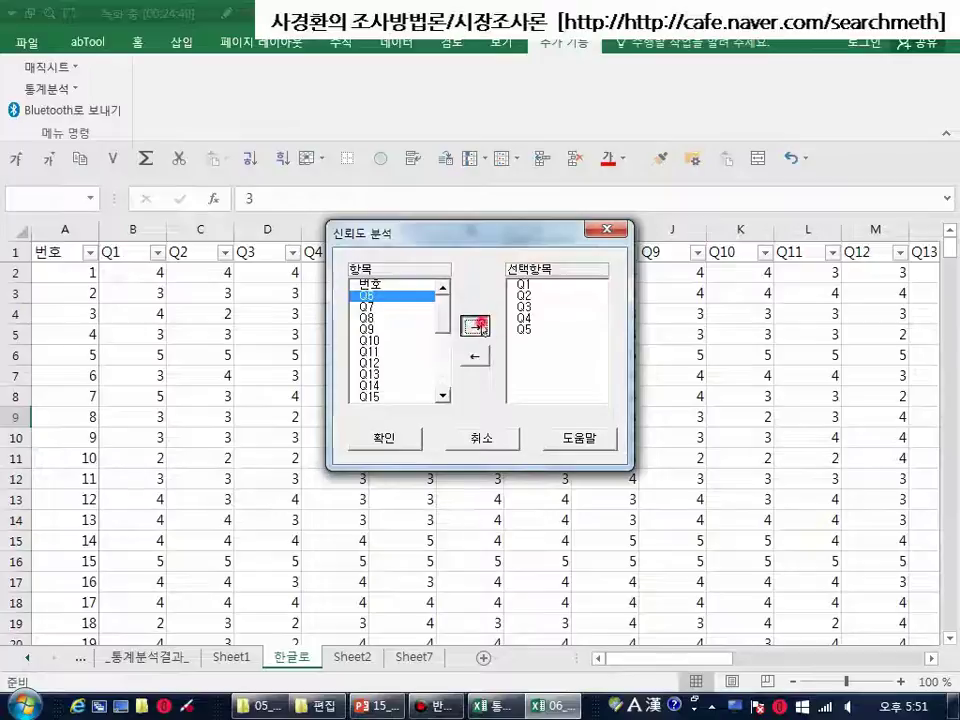
pyautogui.click(478, 326)
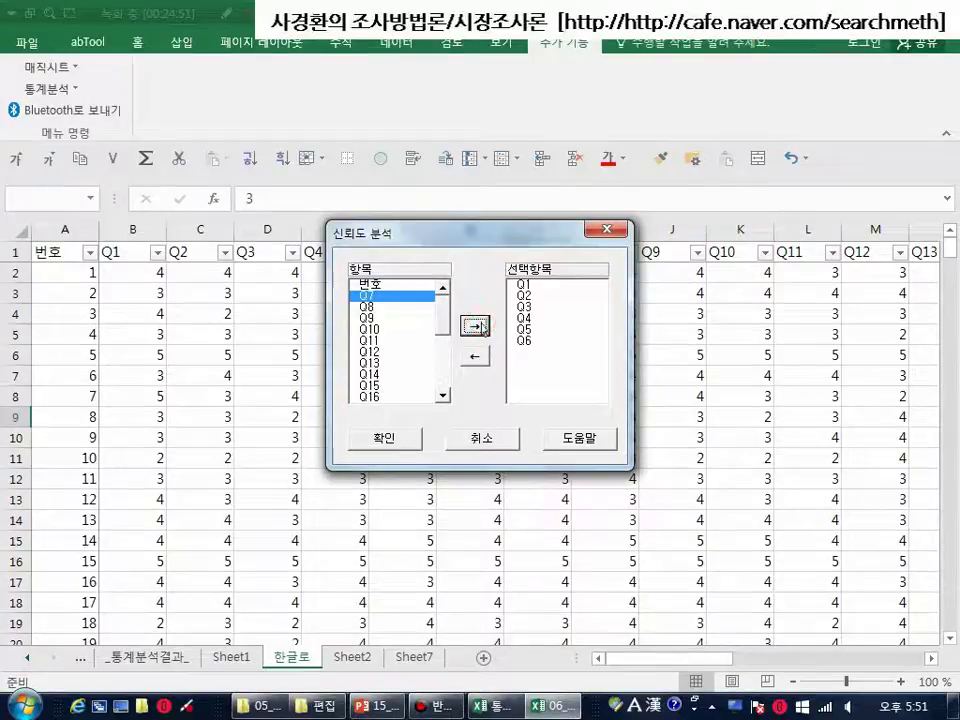
pyautogui.click(478, 326)
pyautogui.click(478, 326)
pyautogui.click(478, 326)
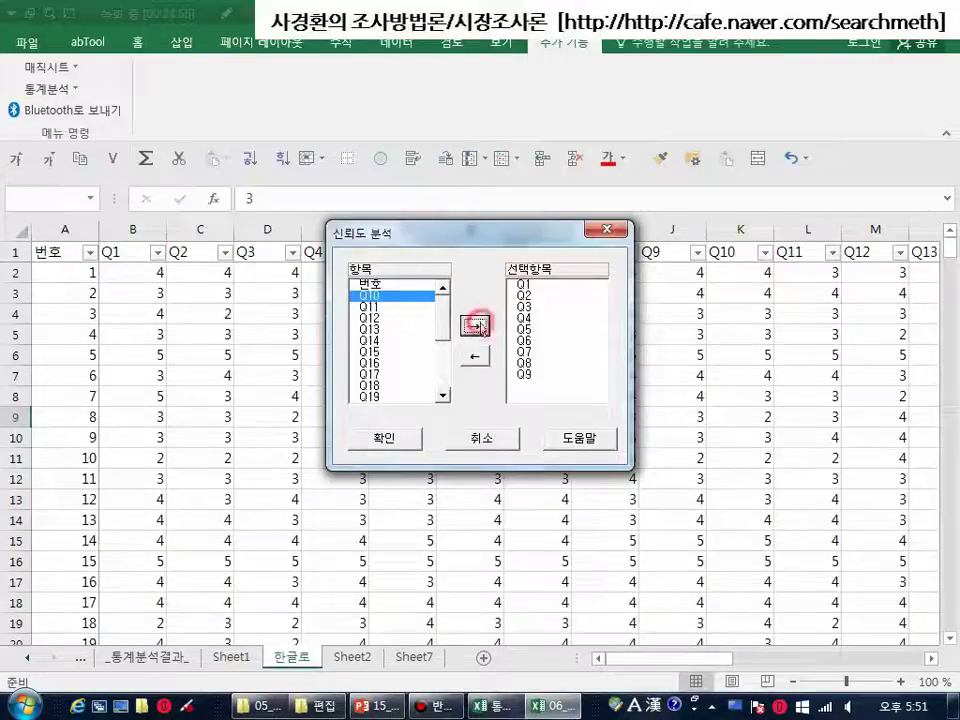
pyautogui.click(478, 326)
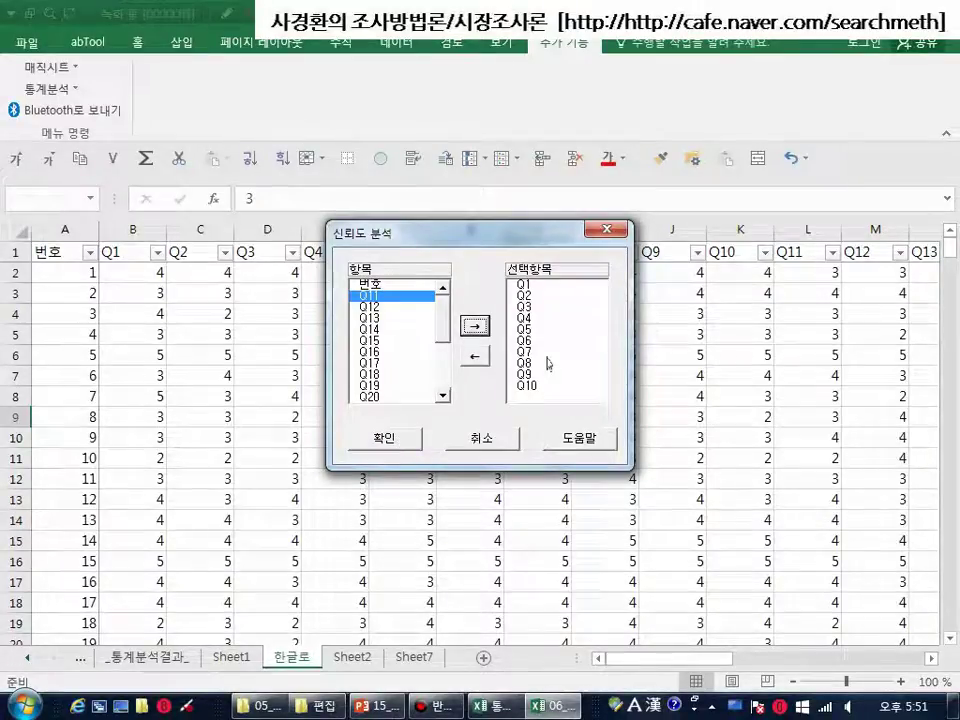
pyautogui.click(386, 442)
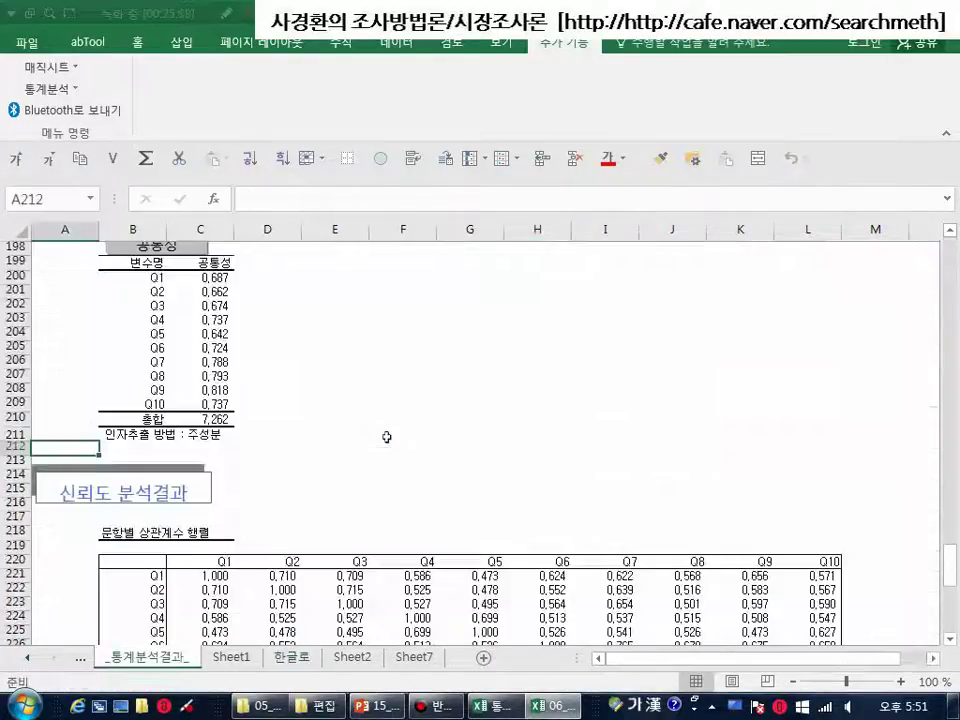
# Examine the Q1–Q10 reliability results: the item correlation matrix, the Cronbach alpha coefficients and the alphas after item deletion.
pyautogui.scroll(-2, 386, 437)
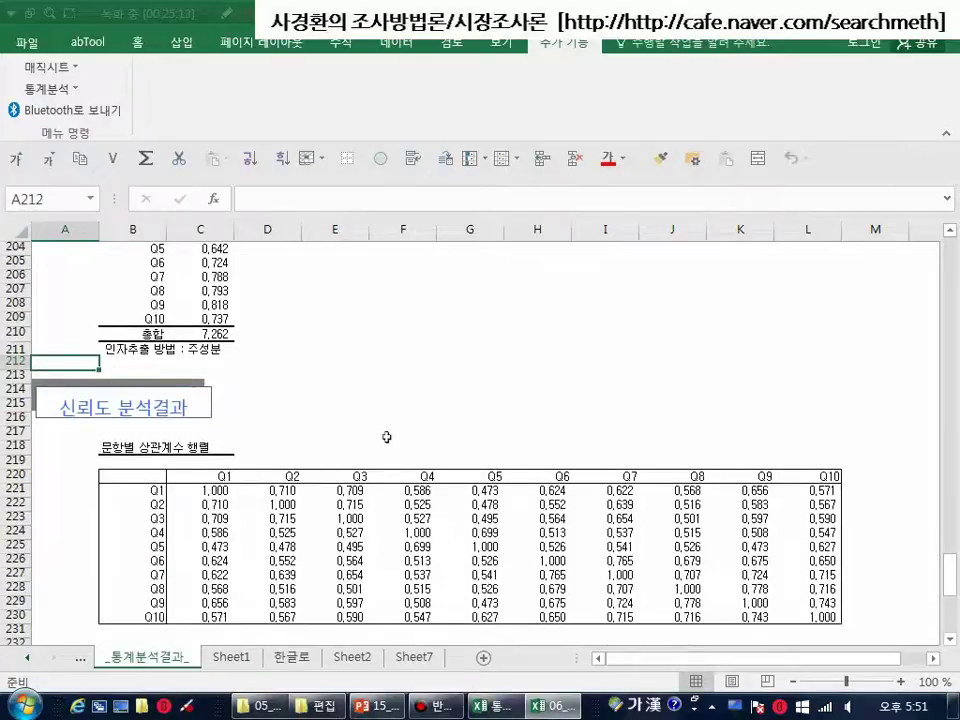
pyautogui.keyDown('ctrl'); pyautogui.scroll(2, 384, 425); pyautogui.keyUp('ctrl')
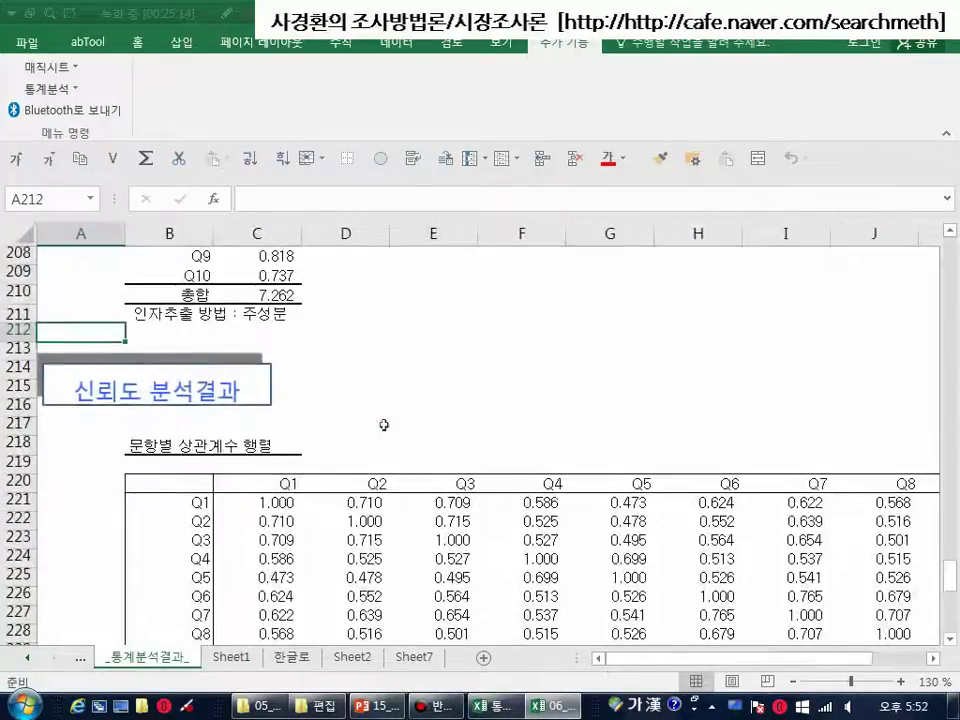
pyautogui.scroll(-6, 384, 425)
pyautogui.scroll(-1, 384, 425)
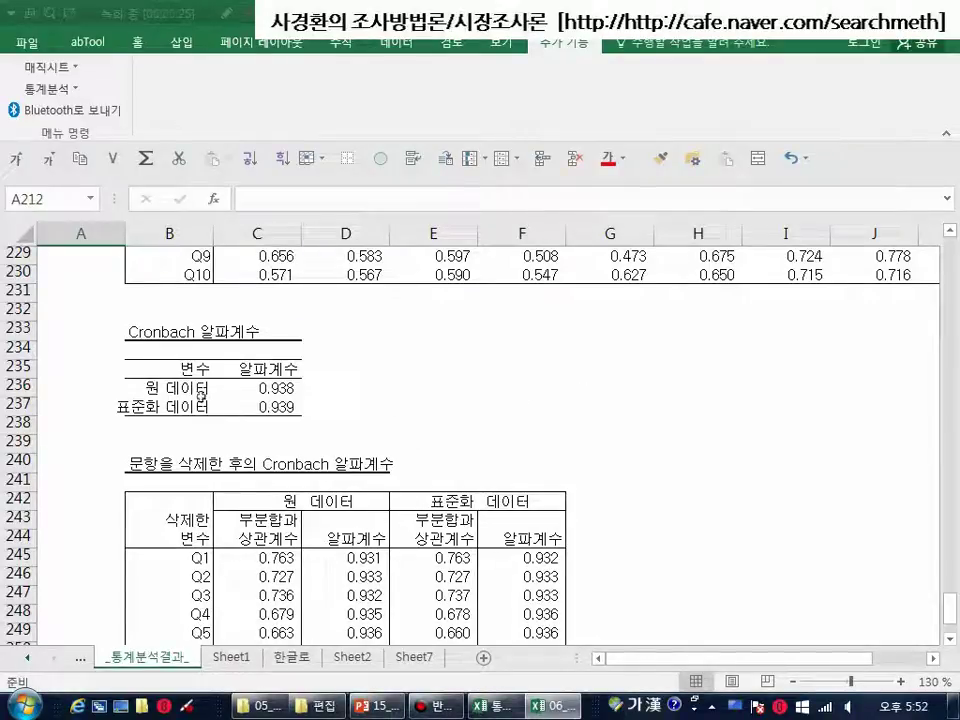
pyautogui.click(407, 401)
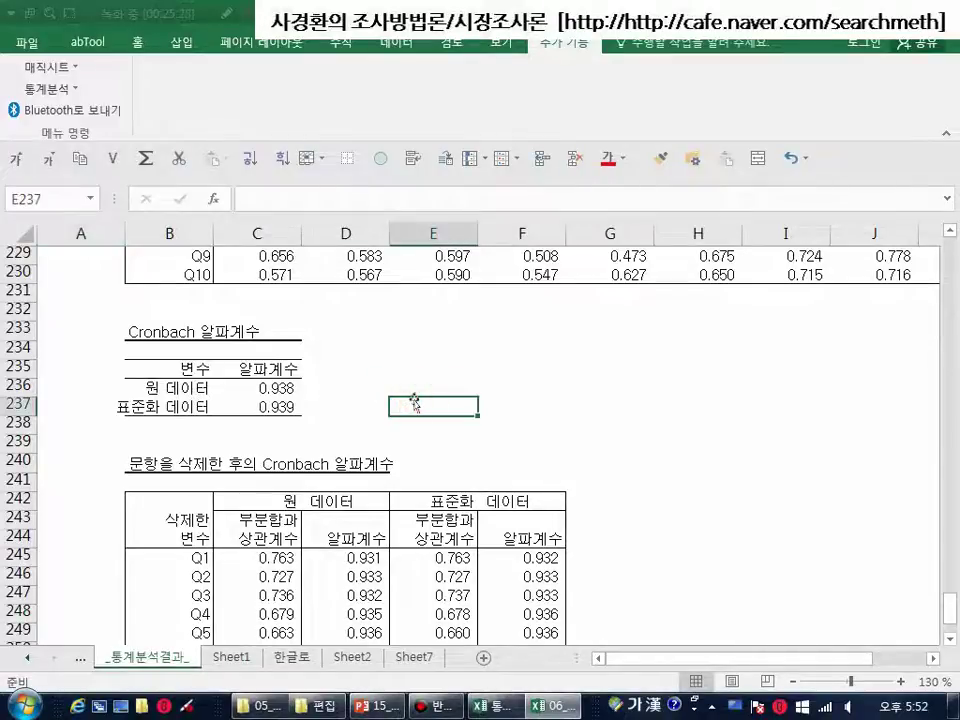
pyautogui.scroll(1, 416, 405)
pyautogui.scroll(-1, 416, 405)
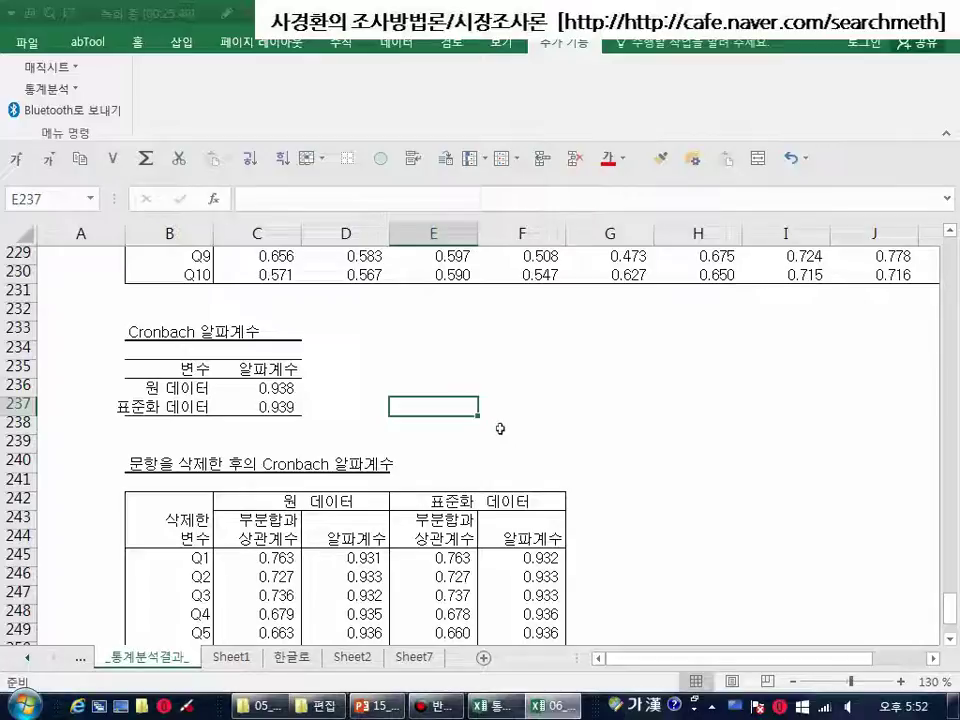
pyautogui.scroll(-3, 500, 429)
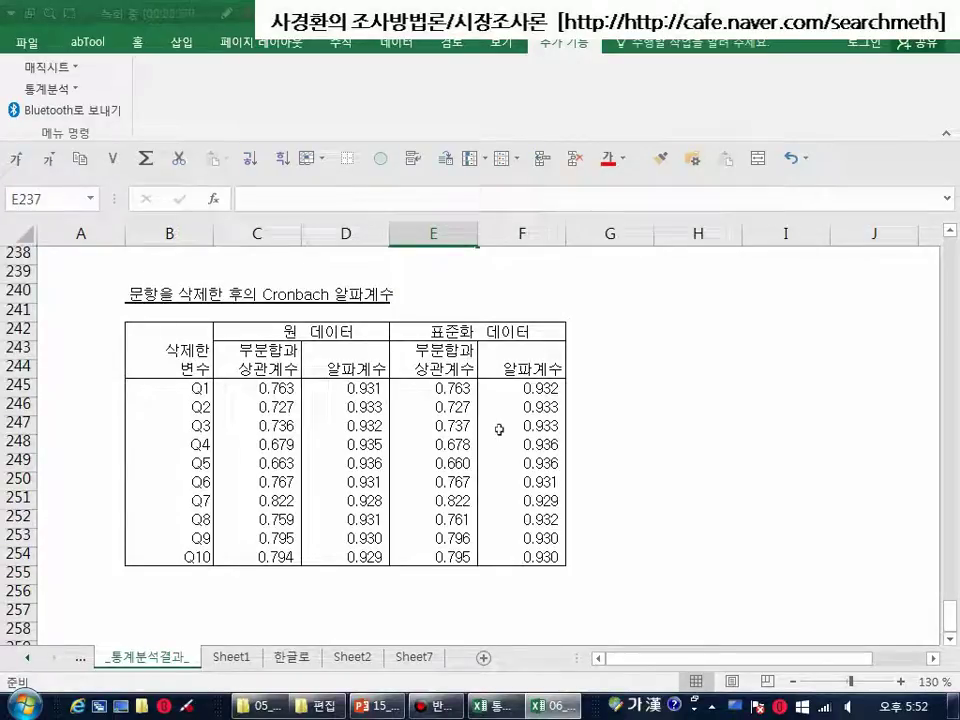
# Shade the Q5 cells B249:D249 light tan in the item-deletion alpha table, and select the raw-data Cronbach alpha in C236.
pyautogui.moveTo(322, 463); pyautogui.dragTo(198, 464)
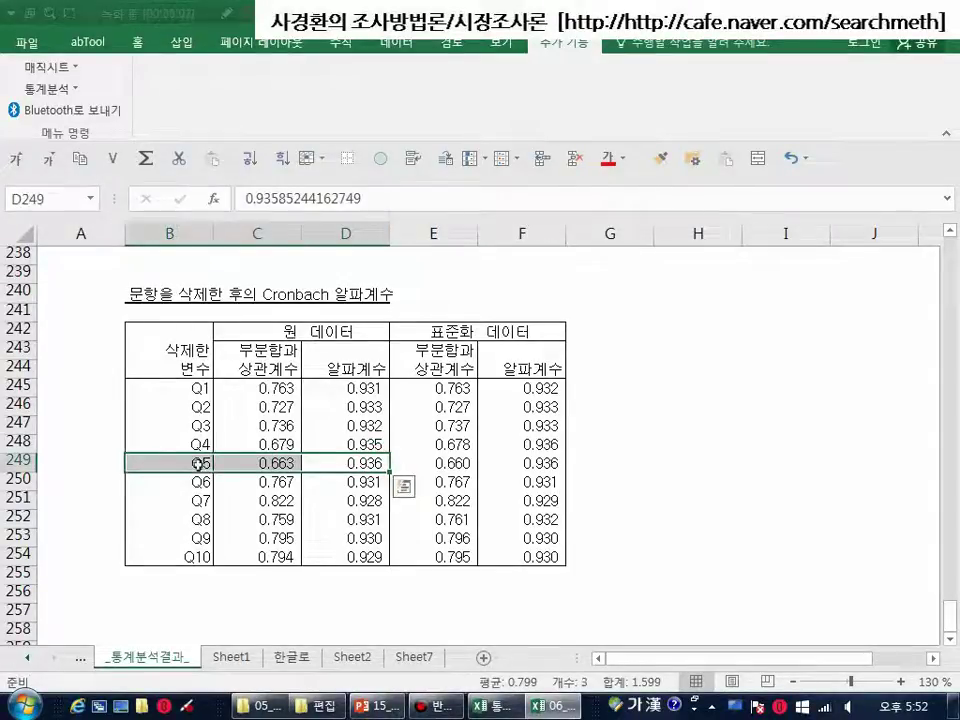
pyautogui.hotkey('ctrl', 'y')
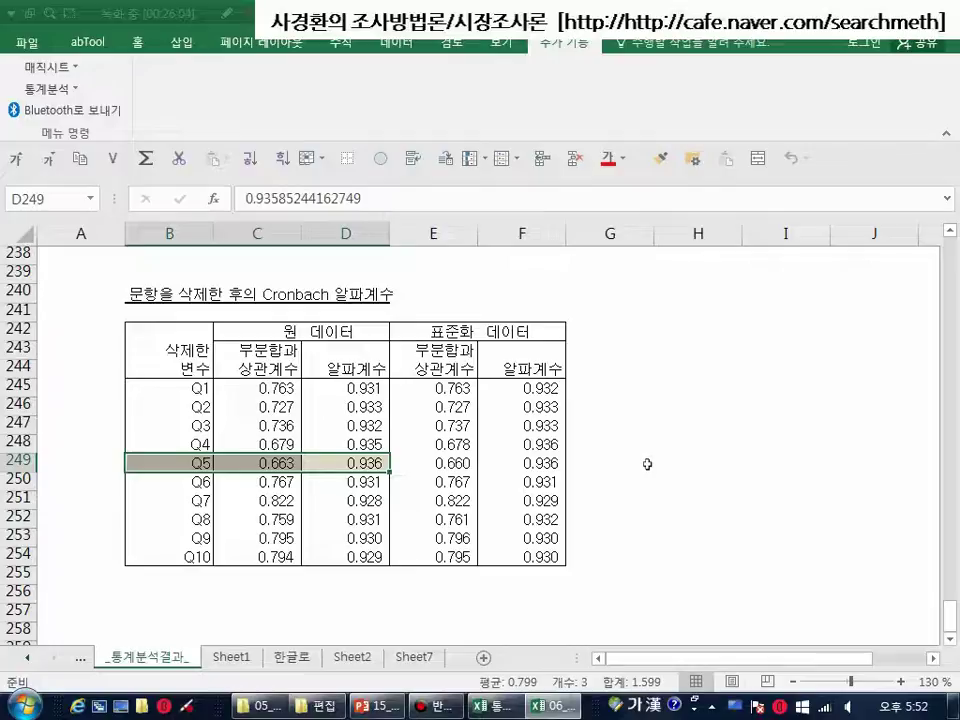
pyautogui.click(647, 464)
pyautogui.scroll(2, 647, 464)
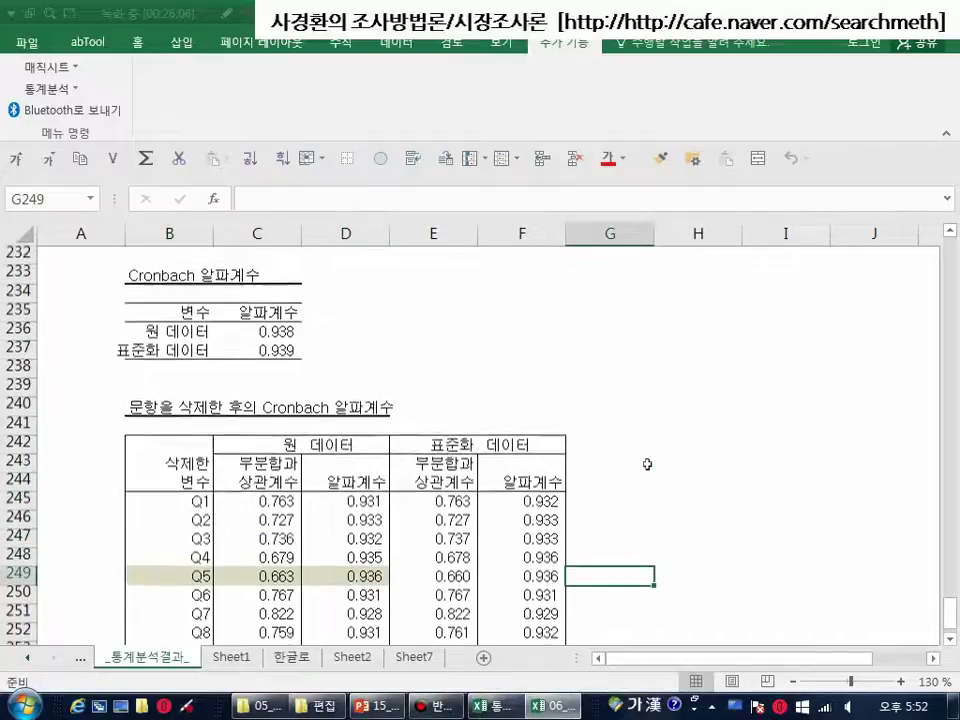
pyautogui.moveTo(237, 332)
pyautogui.mouseDown()
pyautogui.moveTo(237, 348)
pyautogui.moveTo(237, 331)
pyautogui.mouseUp()
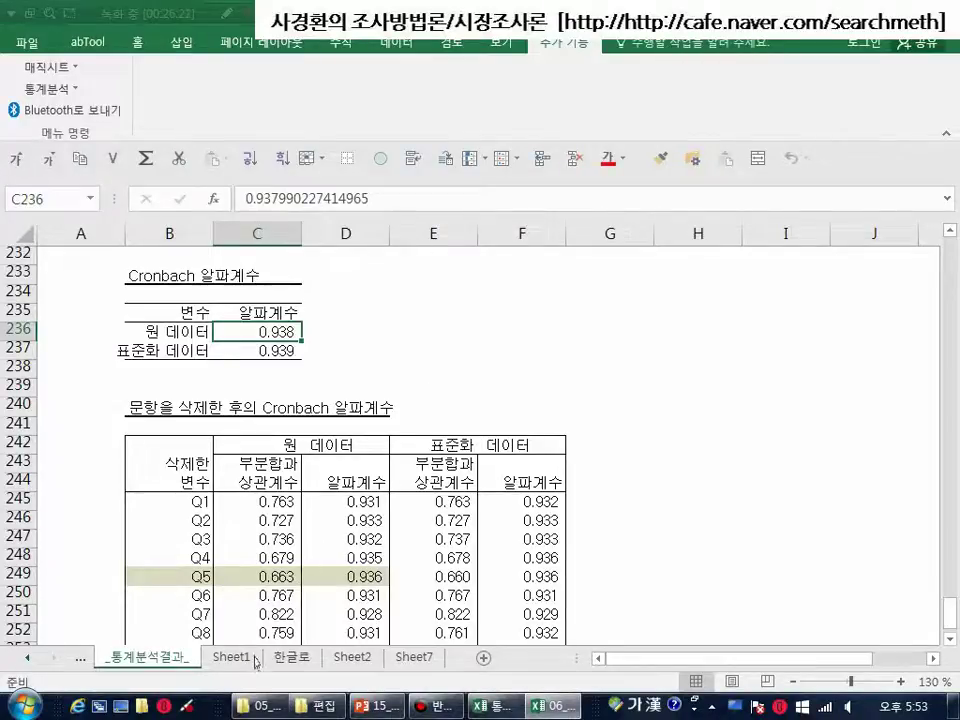
# Examine the Q21, Q22 and 연령 columns on the 한글로 sheet as candidates for another reliability analysis.
pyautogui.click(289, 658)
pyautogui.moveTo(654, 658); pyautogui.dragTo(895, 665)
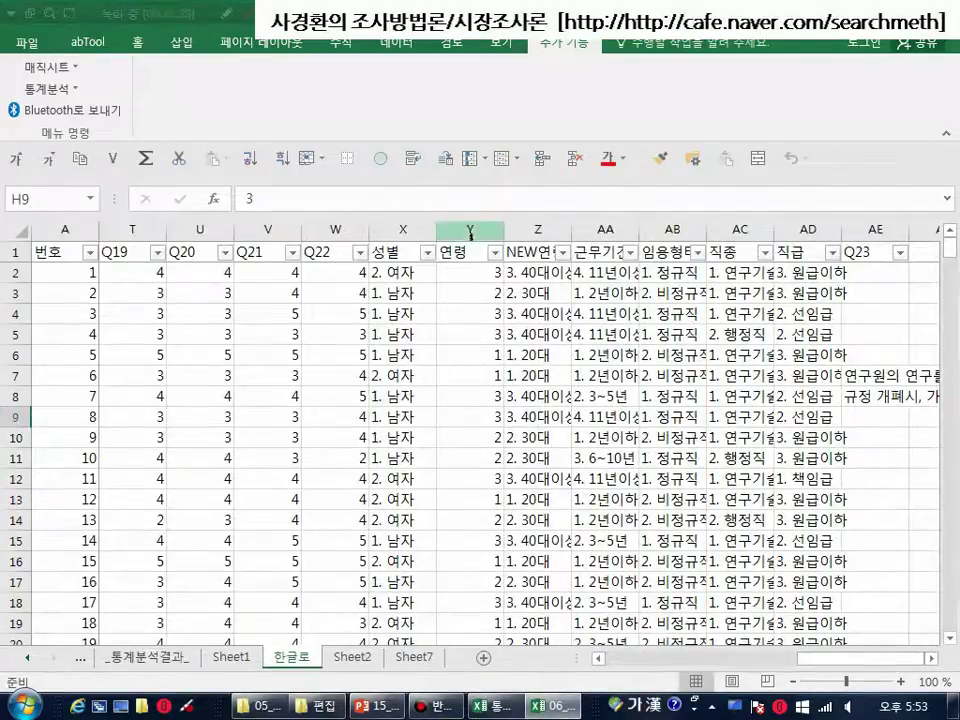
pyautogui.click(470, 229)
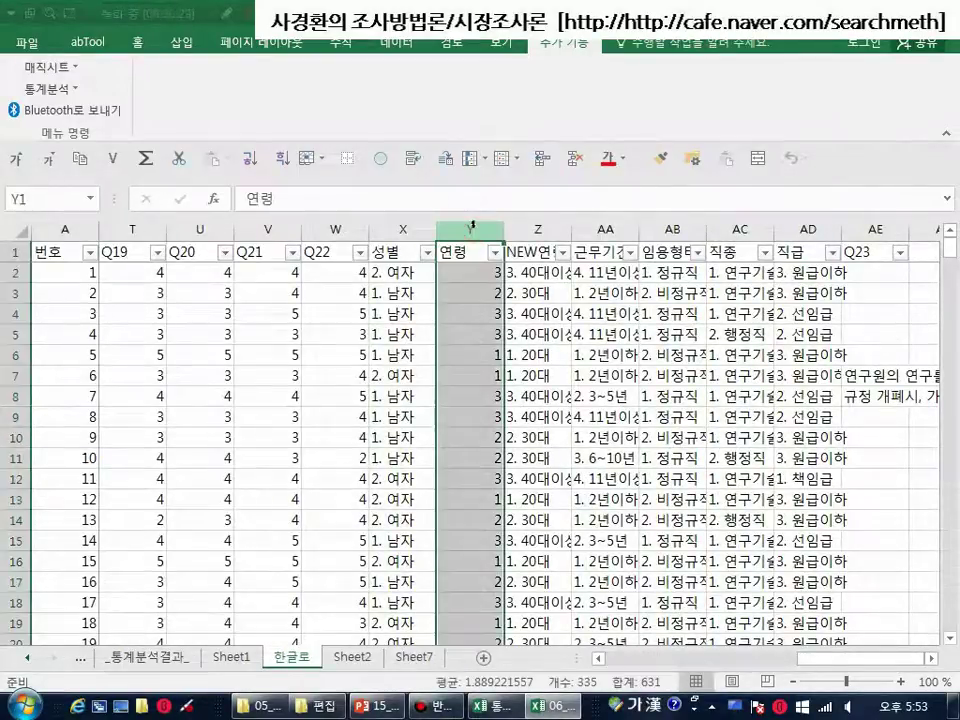
pyautogui.click(252, 229)
pyautogui.click(321, 229)
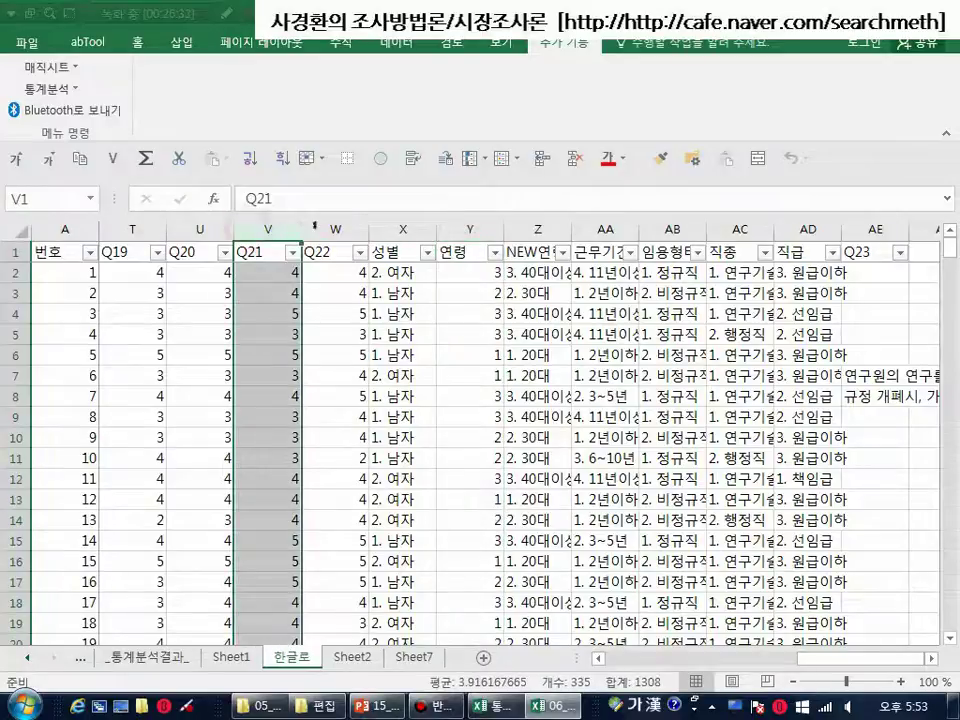
pyautogui.click(468, 229)
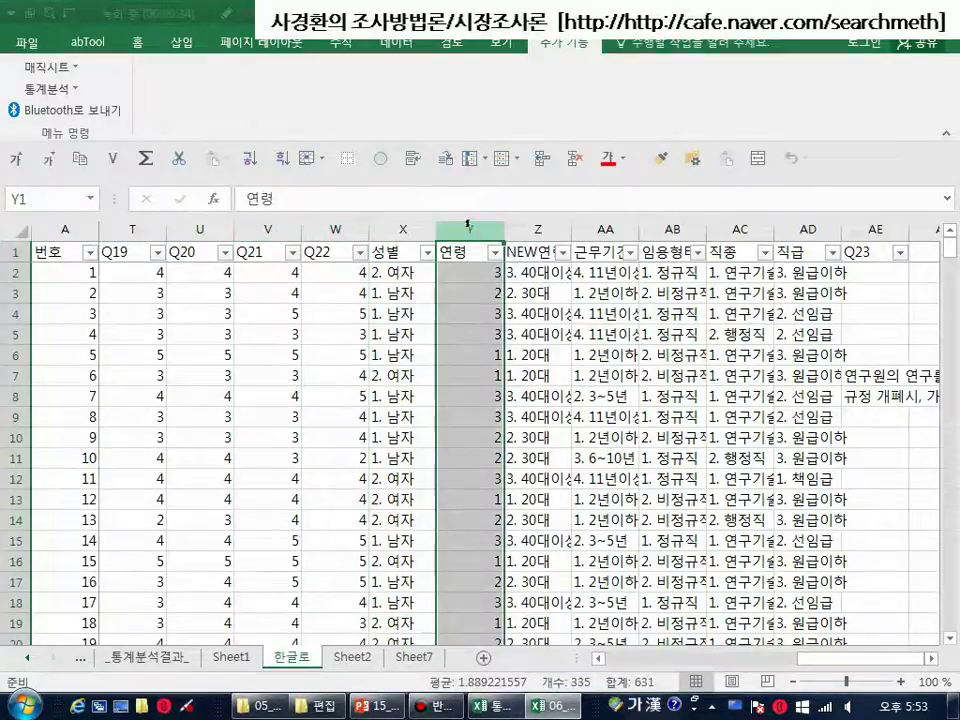
pyautogui.click(262, 229)
pyautogui.click(317, 229)
pyautogui.click(463, 229)
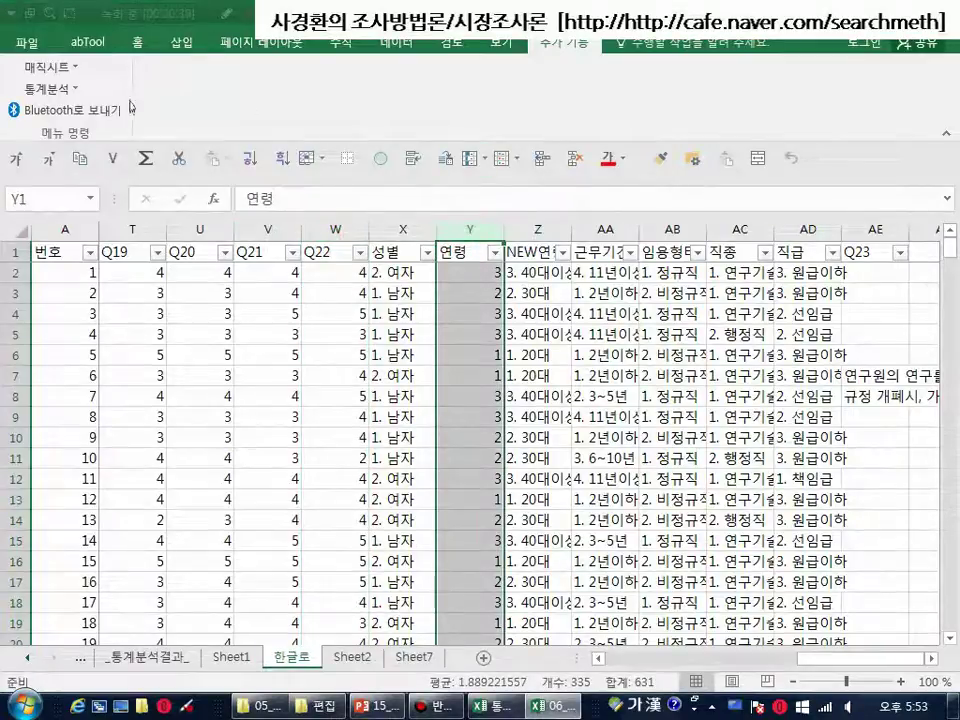
# Run the survey reliability analysis (신뢰도 분석) on the items Q21, Q22 and 연령.
pyautogui.click(55, 96)
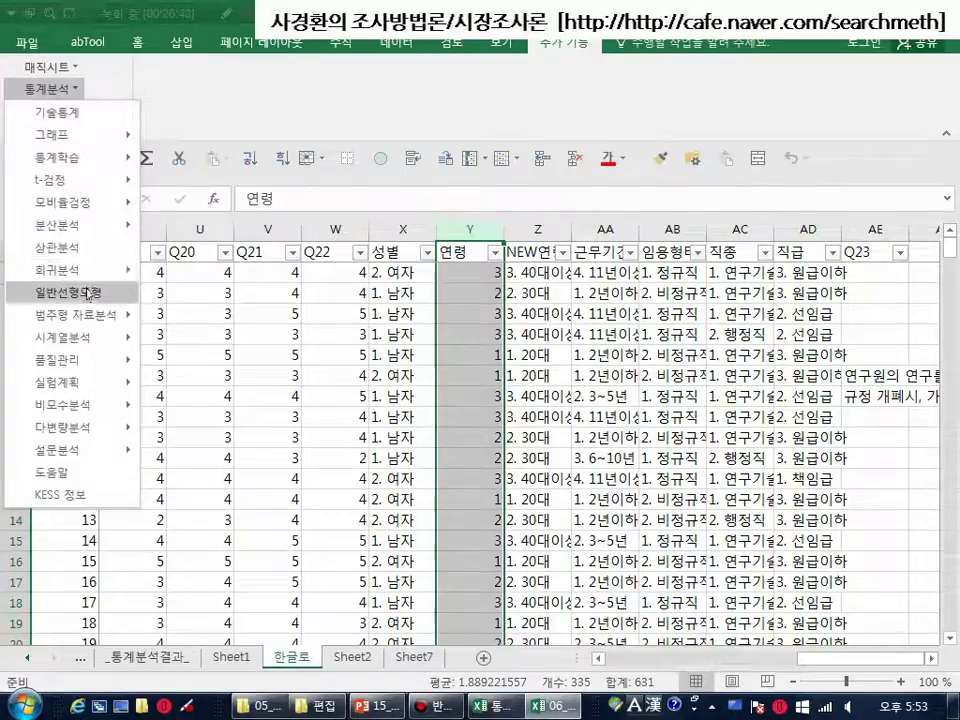
pyautogui.moveTo(92, 455)
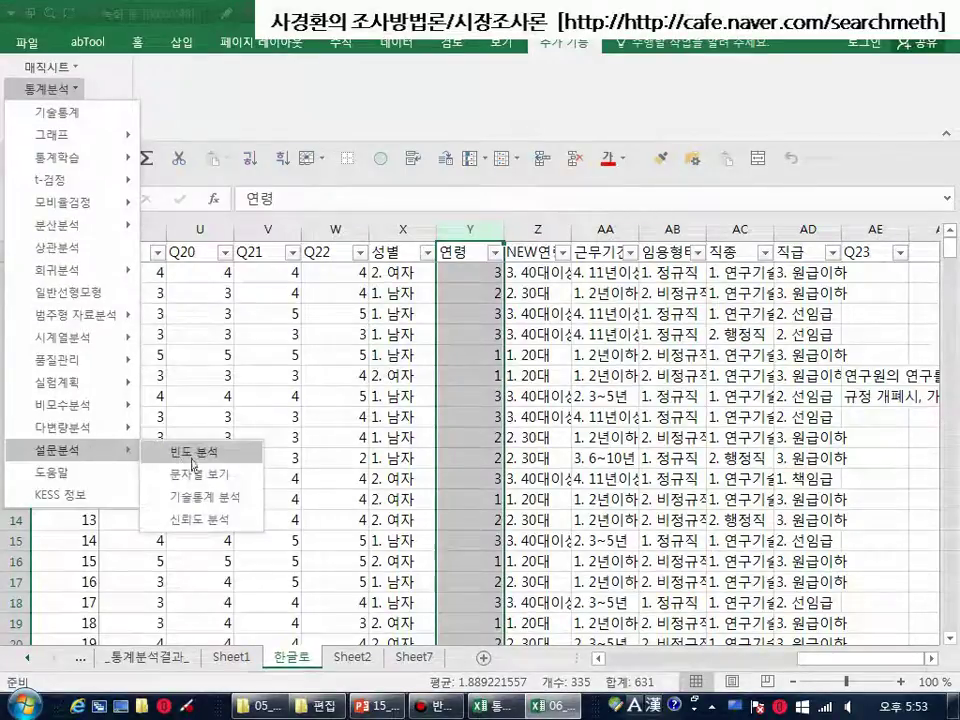
pyautogui.click(197, 517)
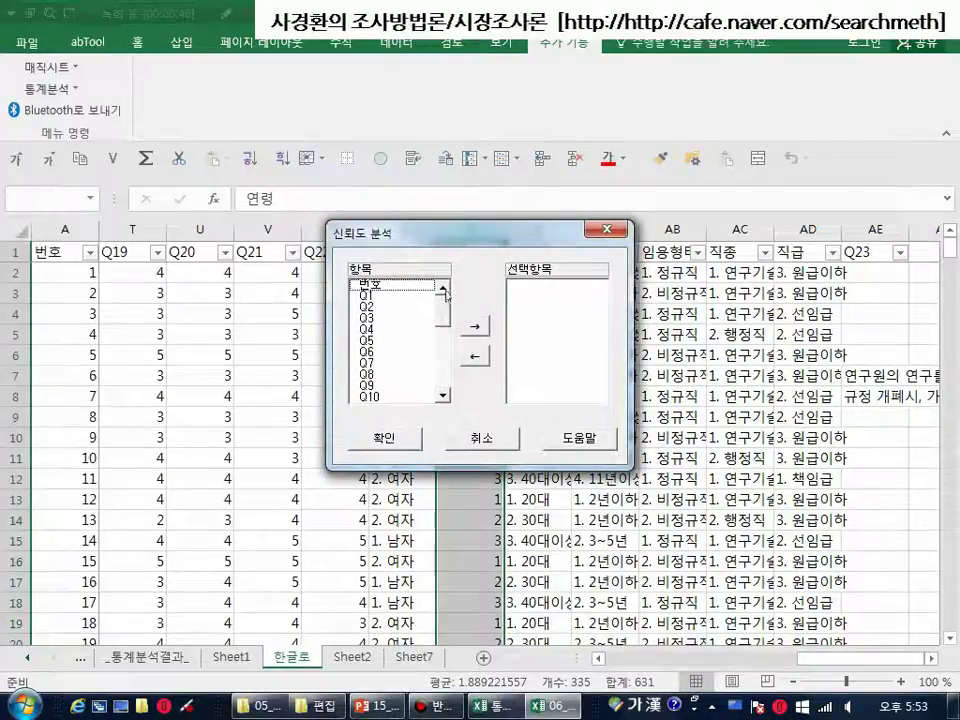
pyautogui.moveTo(441, 310); pyautogui.dragTo(437, 405)
pyautogui.click(397, 297)
pyautogui.click(484, 327)
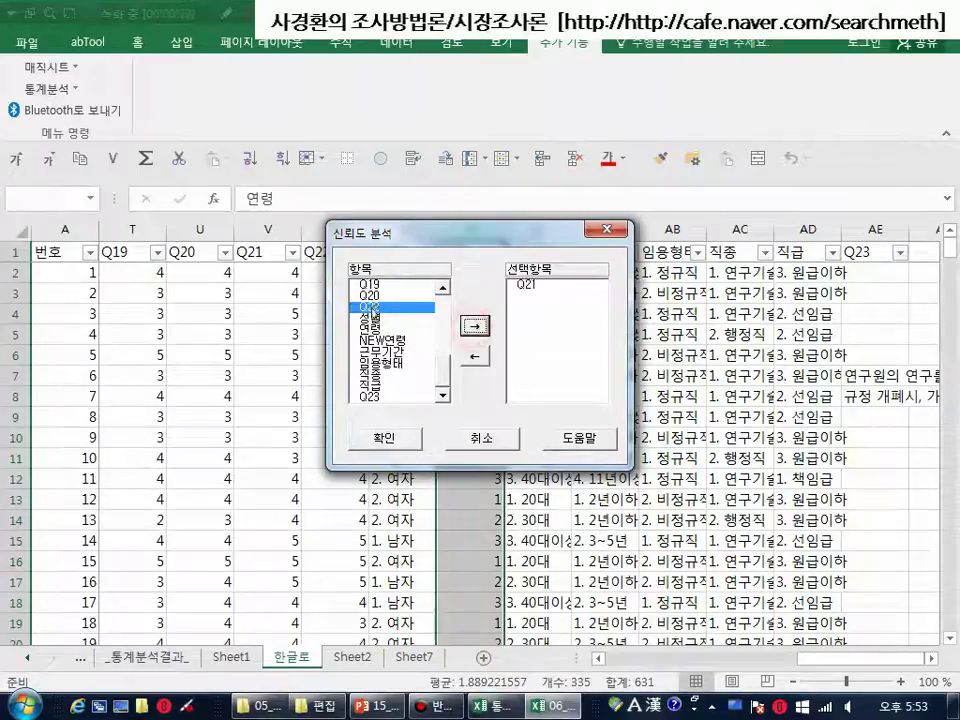
pyautogui.click(484, 327)
pyautogui.click(418, 328)
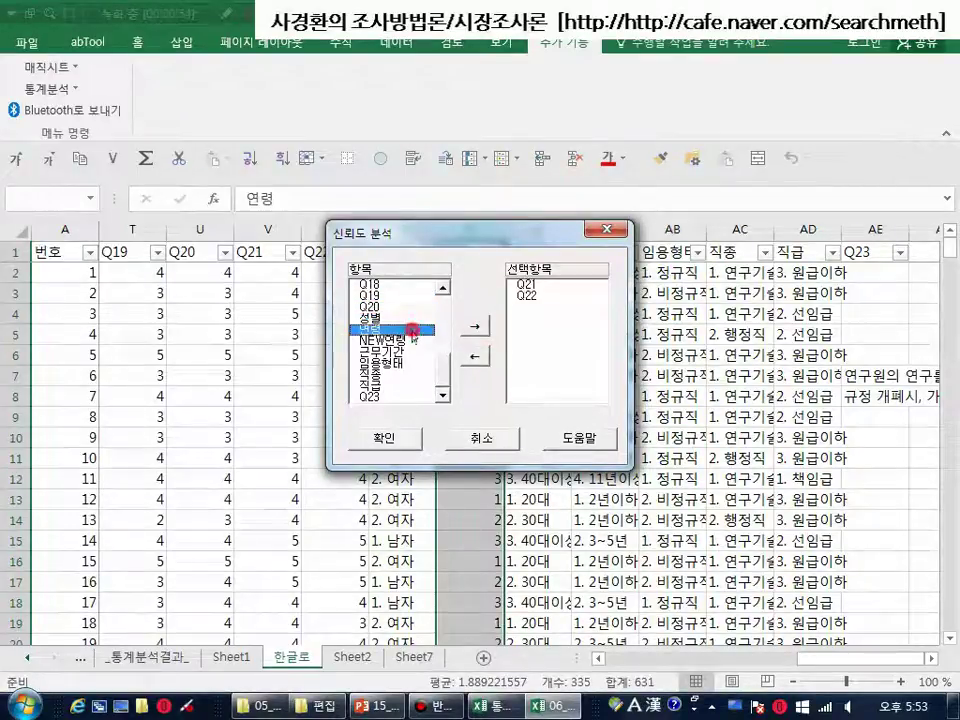
pyautogui.click(482, 329)
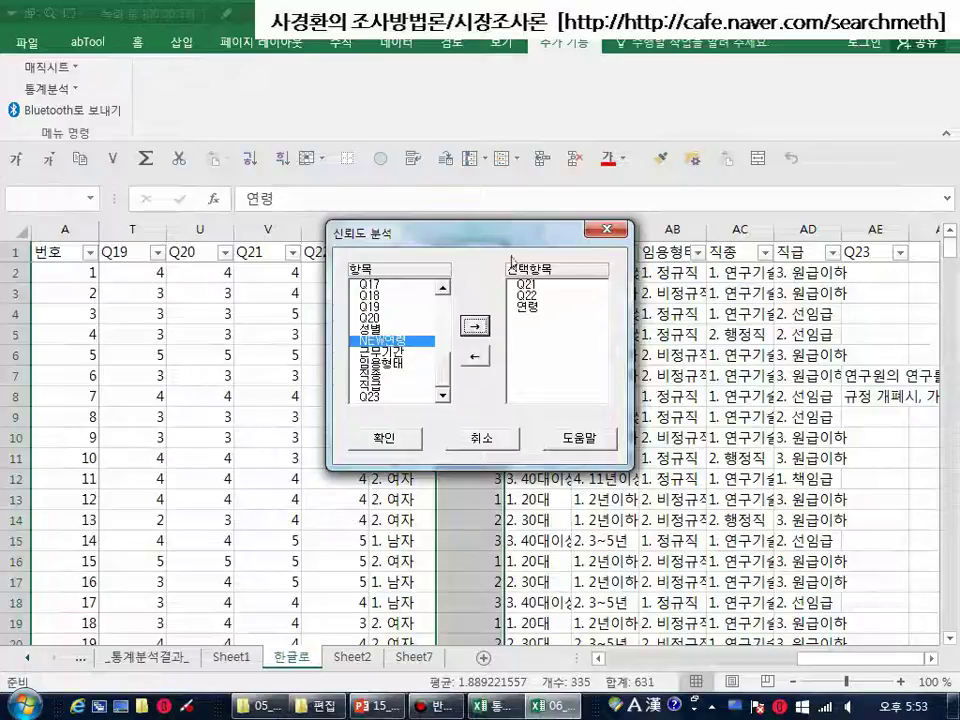
pyautogui.moveTo(500, 232); pyautogui.dragTo(572, 220)
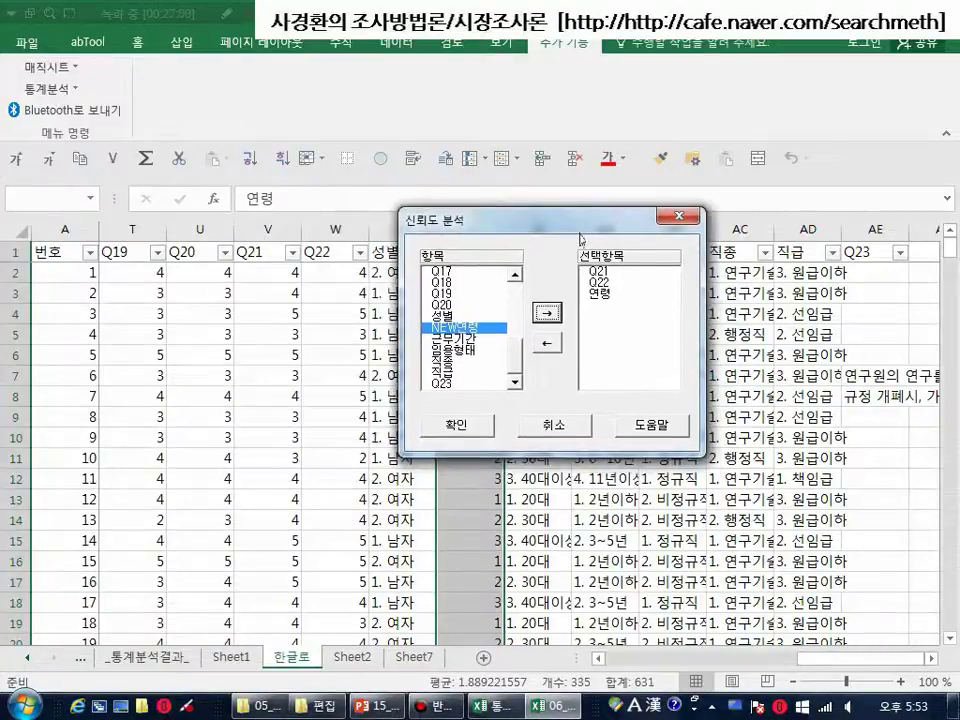
pyautogui.click(470, 428)
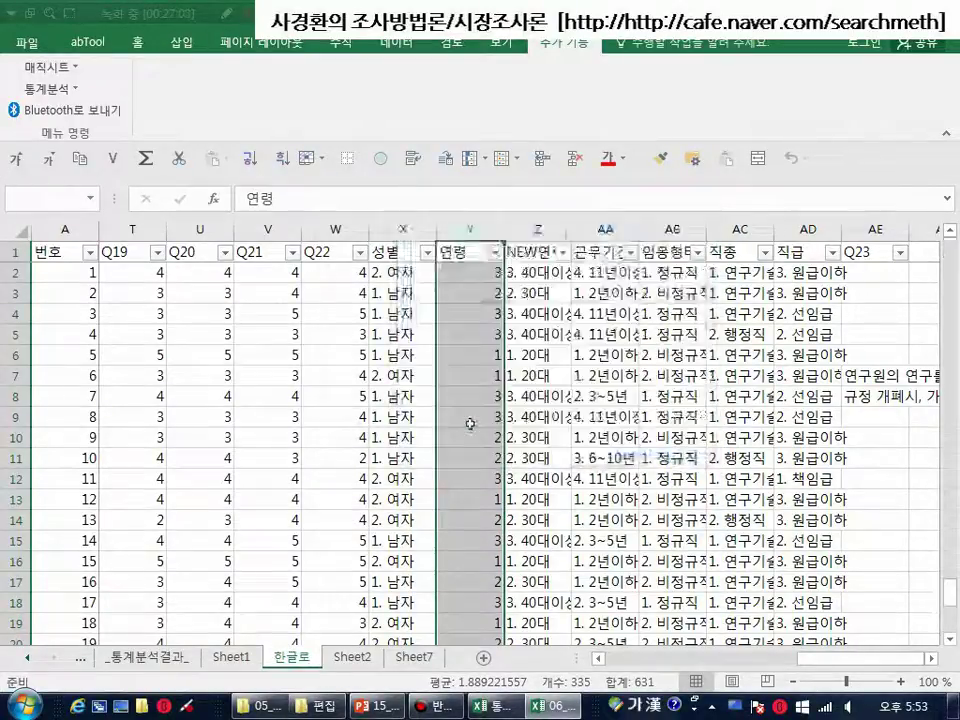
# Review the correlation matrix, Cronbach alpha and item-deletion alphas for Q21, Q22 and 연령.
pyautogui.scroll(-5, 470, 424)
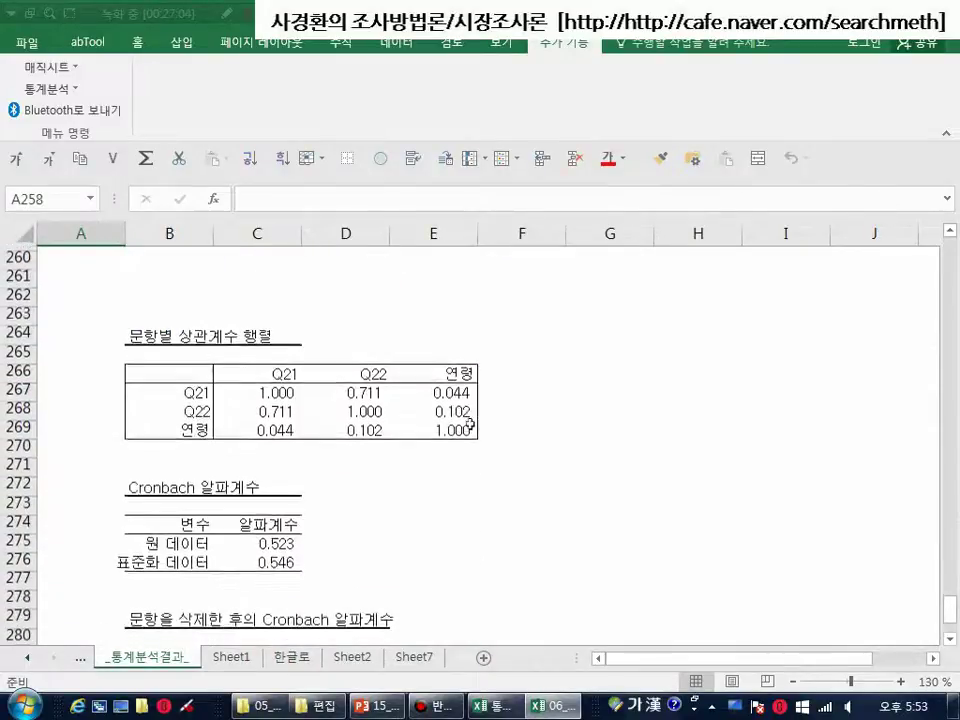
pyautogui.scroll(-2, 326, 420)
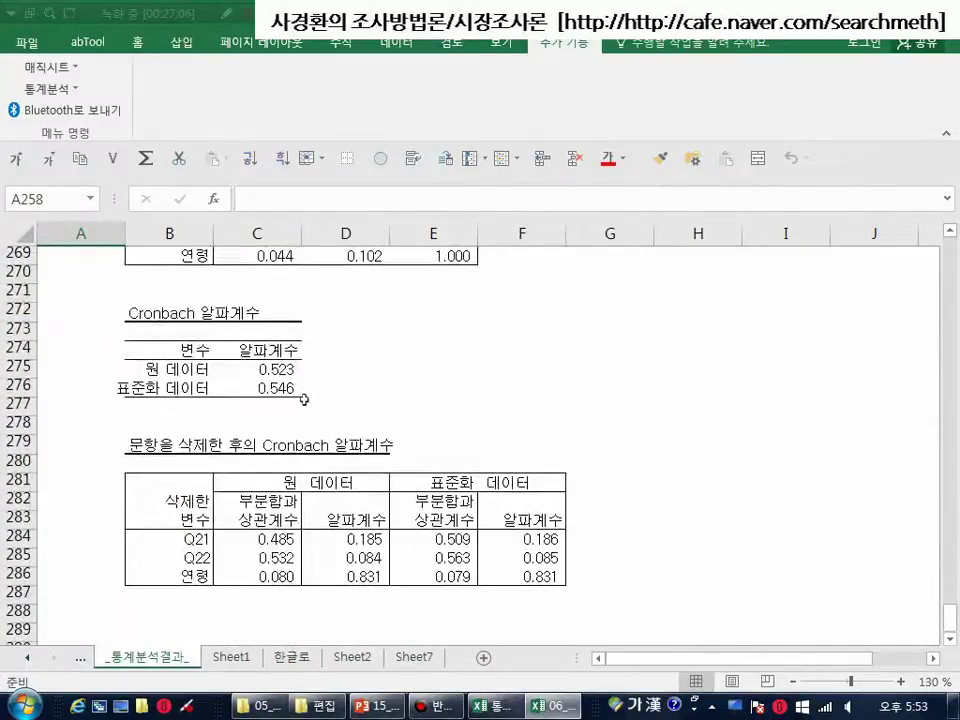
pyautogui.scroll(1, 306, 400)
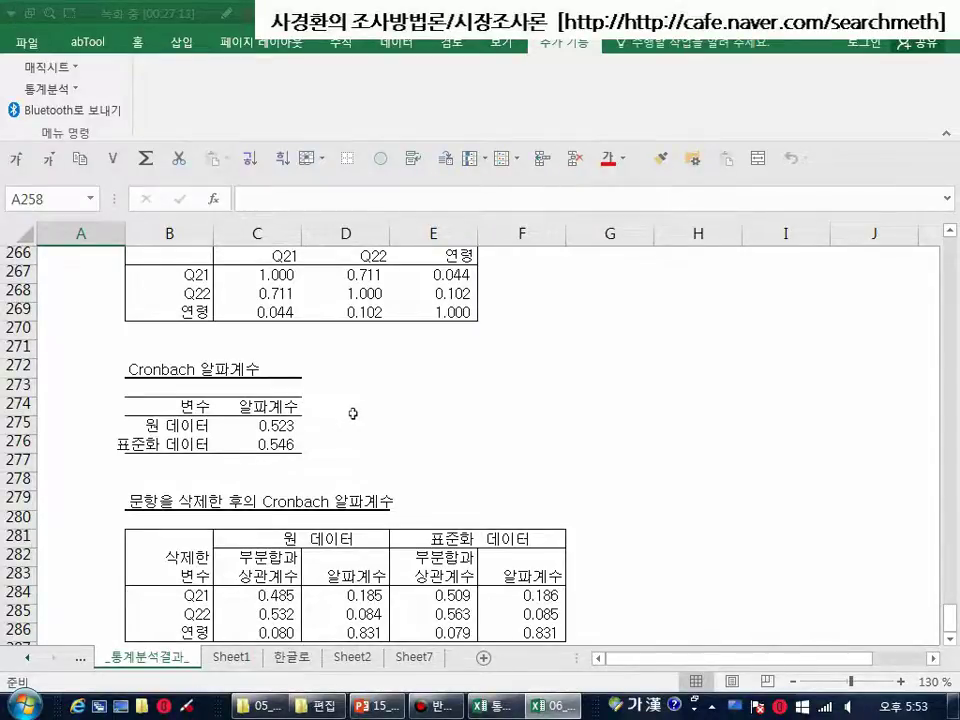
pyautogui.scroll(-1, 353, 413)
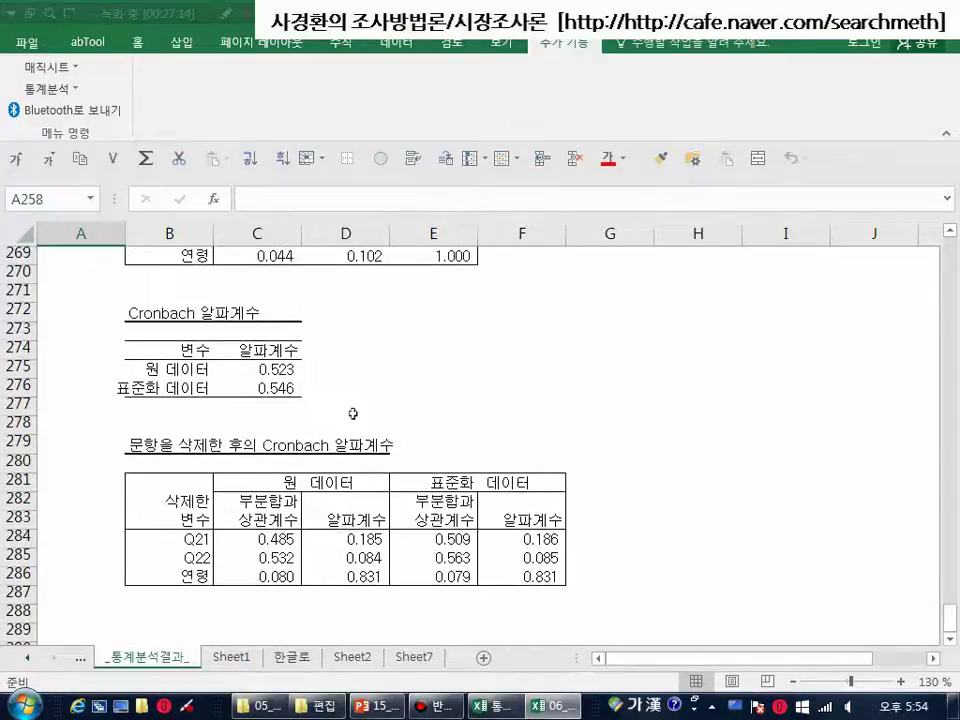